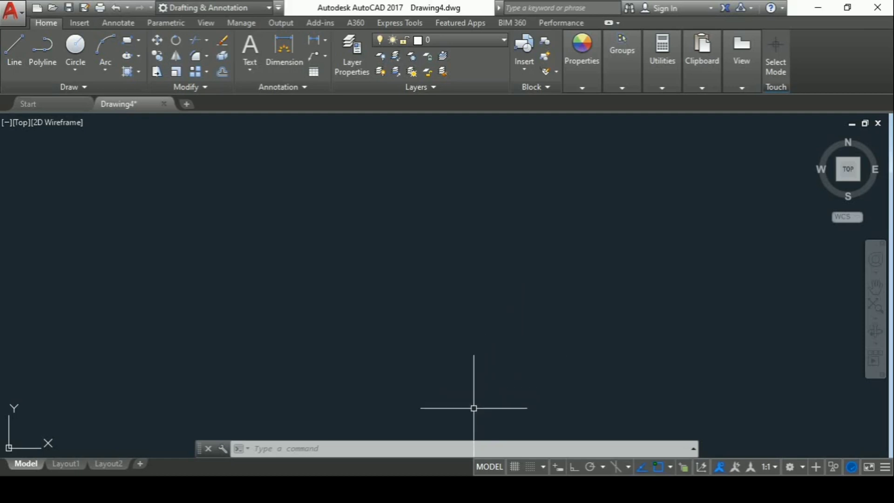
Use the UN command to set Engineering length units, 0'-0.0" precision and Inches insertion scale.
{"action": "left_click", "coordinate": [458, 451]}
{"action": "type", "text": "d"}
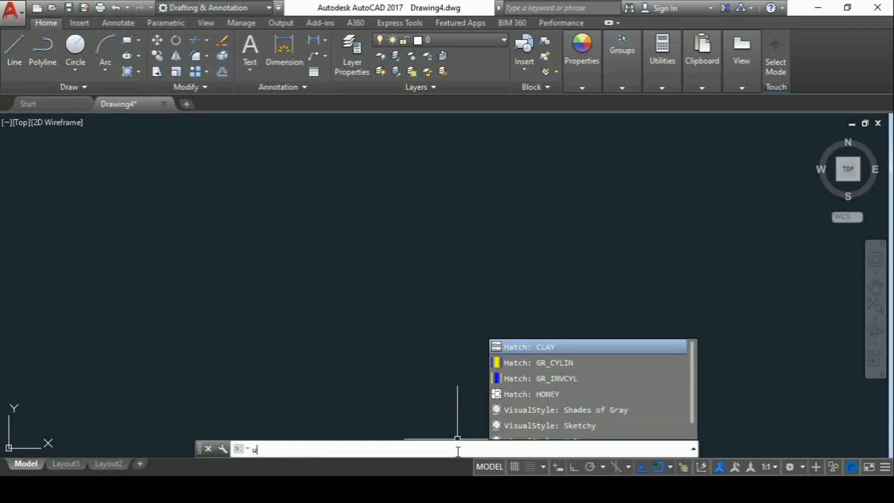
{"action": "key", "text": "BackSpace"}
{"action": "type", "text": "un"}
{"action": "key", "text": "Return"}
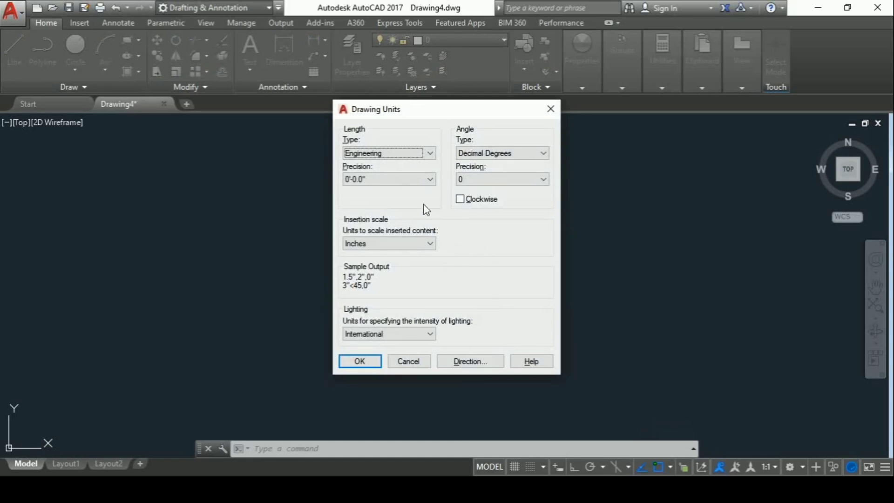
{"action": "left_click", "coordinate": [388, 154]}
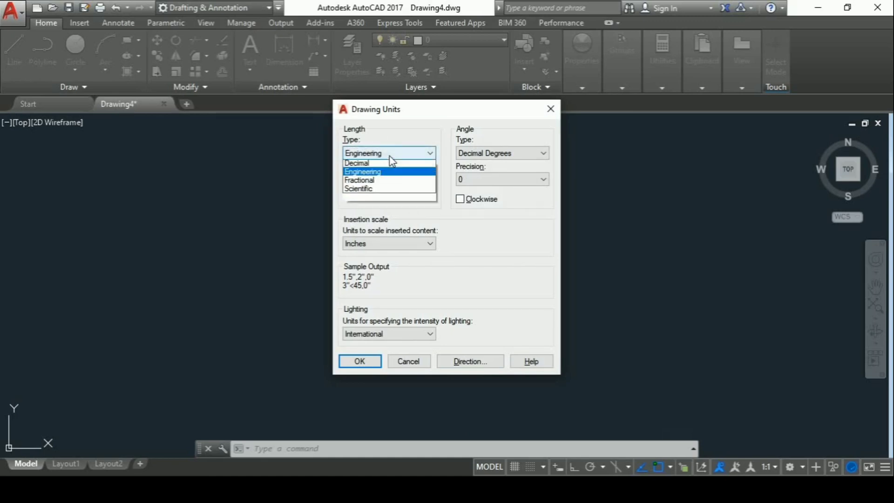
{"action": "left_click", "coordinate": [392, 182]}
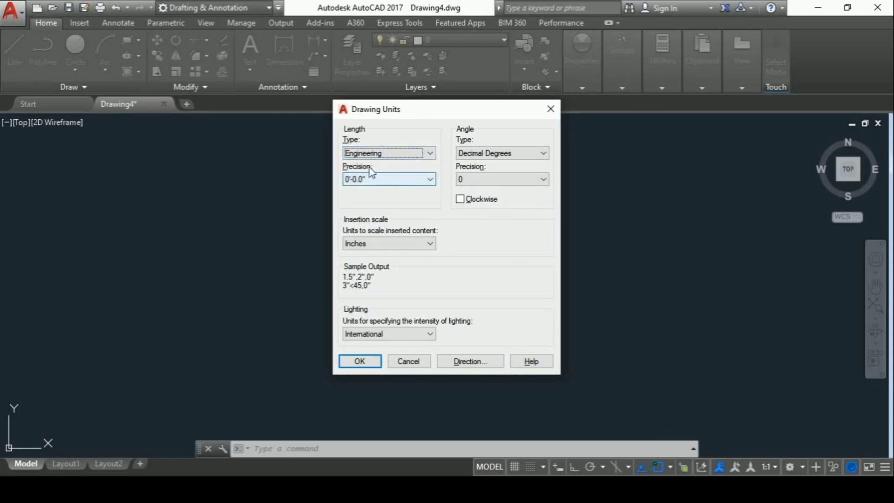
{"action": "left_click", "coordinate": [363, 180]}
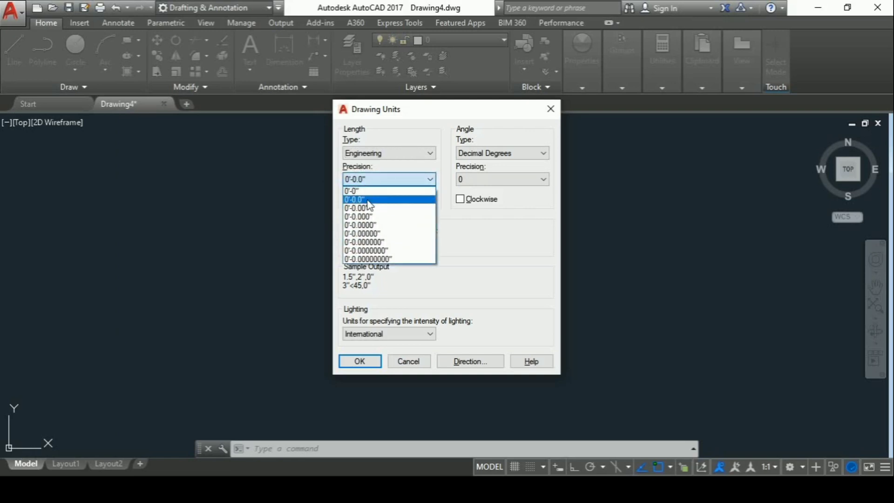
{"action": "left_click", "coordinate": [368, 200]}
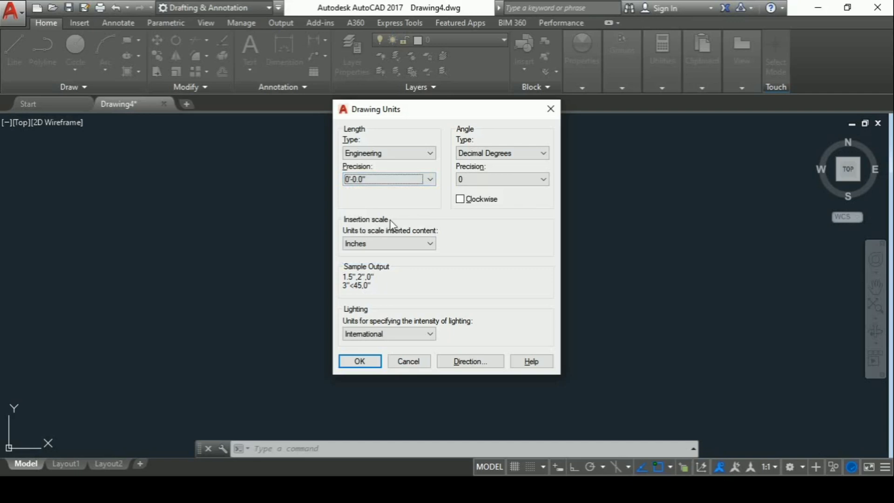
{"action": "left_click", "coordinate": [383, 244]}
{"action": "left_click", "coordinate": [385, 265]}
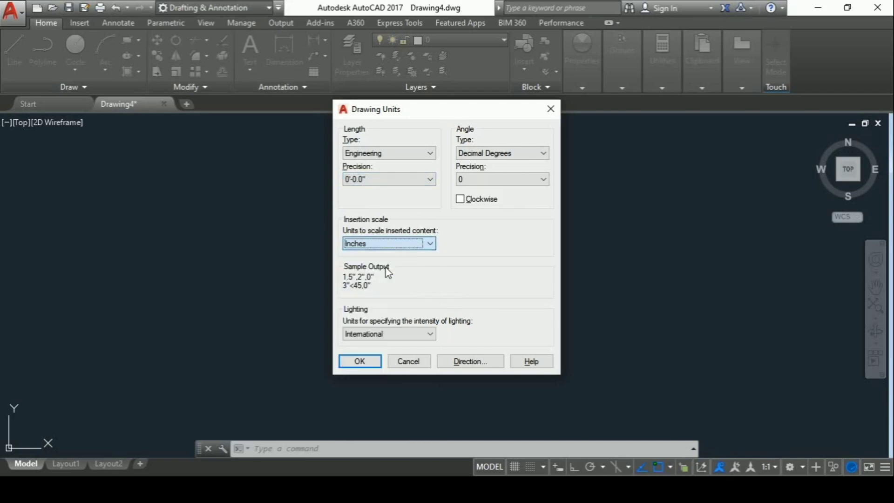
{"action": "left_click", "coordinate": [371, 368]}
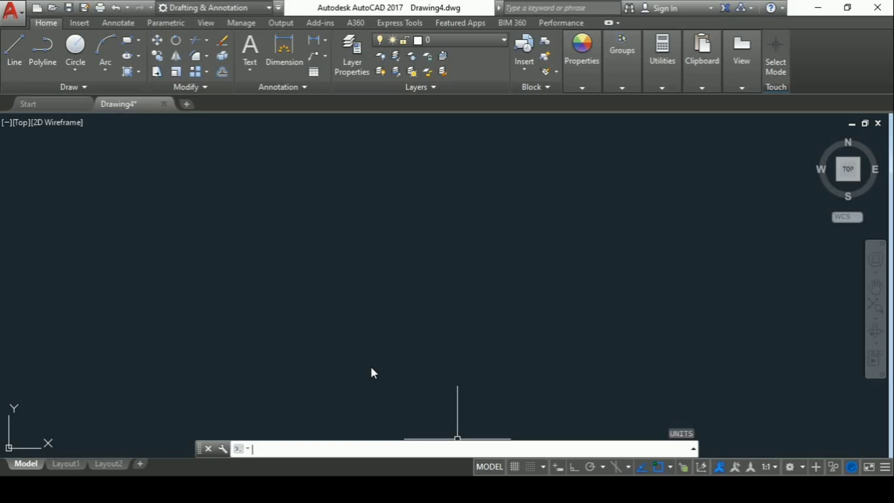
Edit the ISO-25 style's lines, setting extend beyond dim lines and offset from origin to 4".
{"action": "type", "text": "d"}
{"action": "key", "text": "Return"}
{"action": "left_click", "coordinate": [576, 215]}
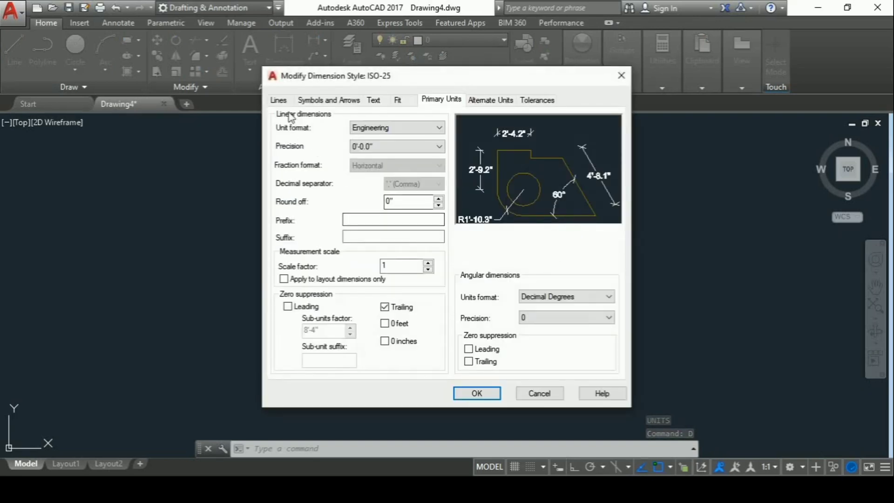
{"action": "left_click", "coordinate": [279, 101]}
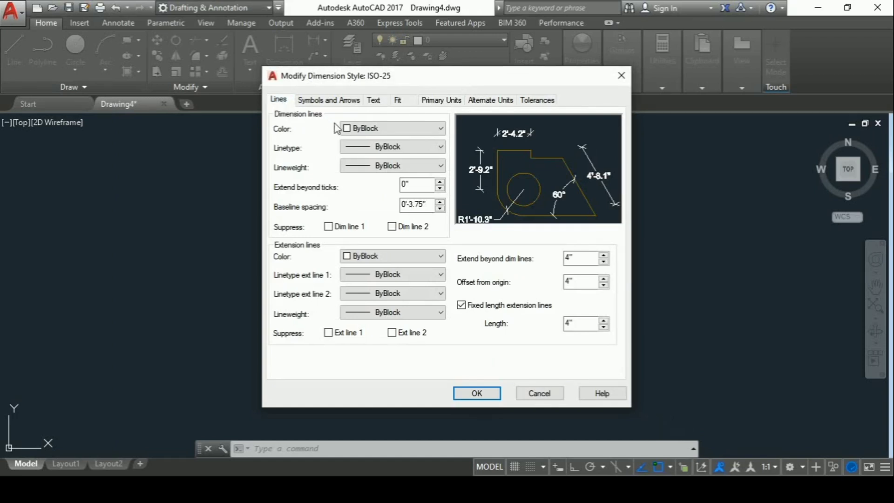
{"action": "left_click_drag", "start_coordinate": [574, 260], "coordinate": [557, 264]}
{"action": "left_click", "coordinate": [558, 265]}
{"action": "left_click_drag", "start_coordinate": [582, 282], "coordinate": [565, 283]}
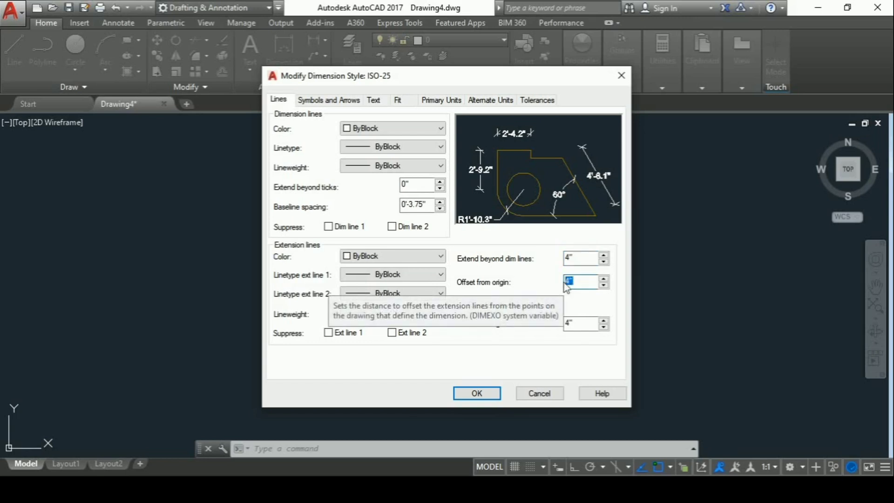
{"action": "type", "text": "4"}
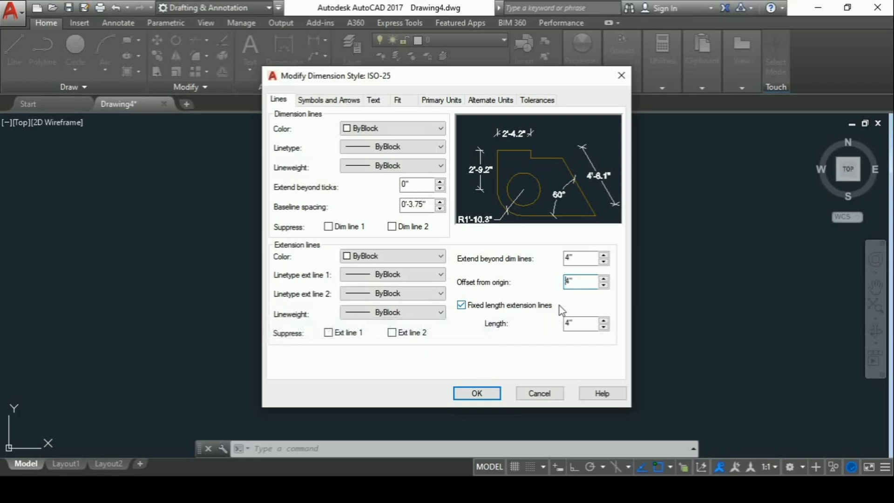
Turn on fixed-length extension lines with a length of 4".
{"action": "left_click", "coordinate": [462, 305]}
{"action": "left_click", "coordinate": [462, 306]}
{"action": "left_click_drag", "start_coordinate": [573, 323], "coordinate": [566, 324]}
{"action": "type", "text": "4"}
{"action": "left_click", "coordinate": [338, 100]}
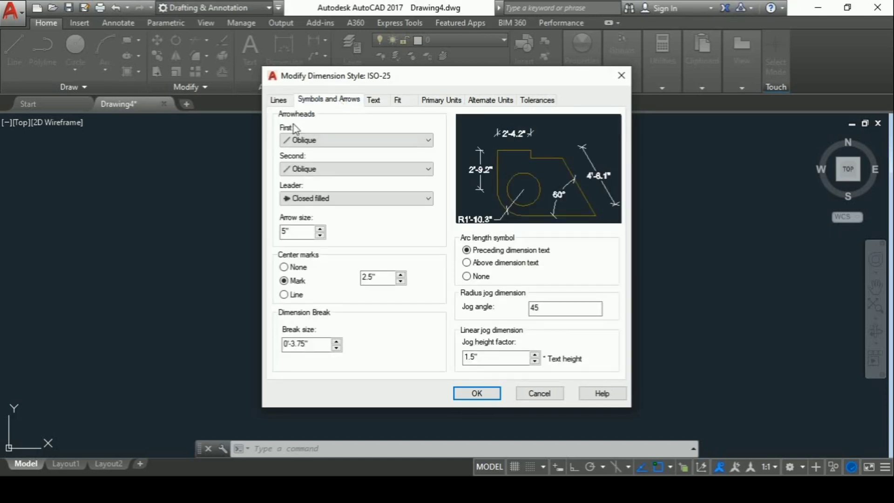
Keep Oblique as the first arrowhead with a 5" arrow size.
{"action": "left_click", "coordinate": [318, 142]}
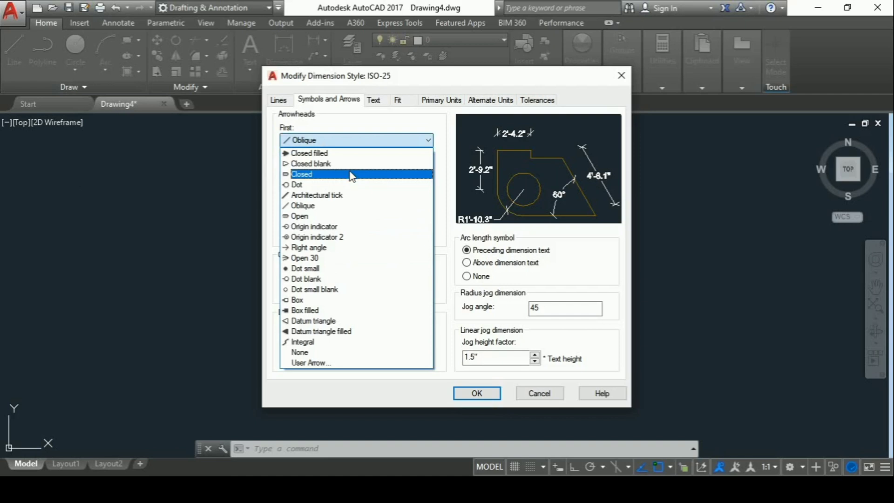
{"action": "left_click", "coordinate": [352, 205]}
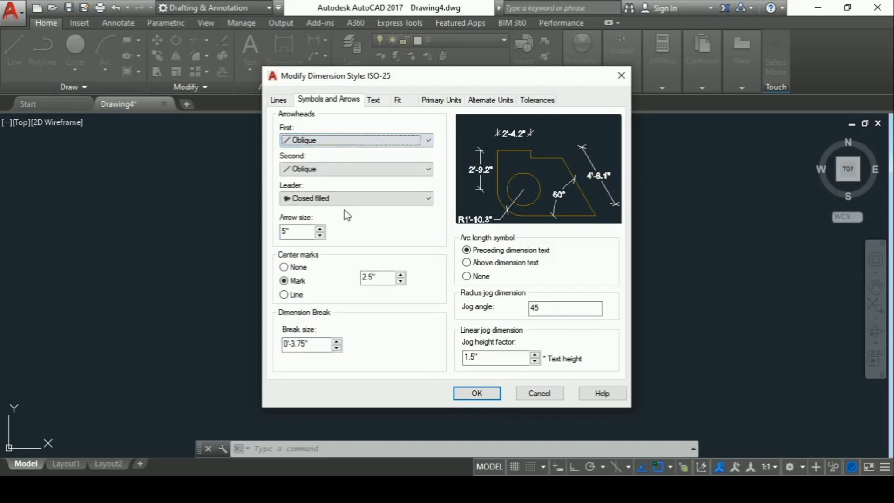
{"action": "left_click_drag", "start_coordinate": [307, 232], "coordinate": [275, 231]}
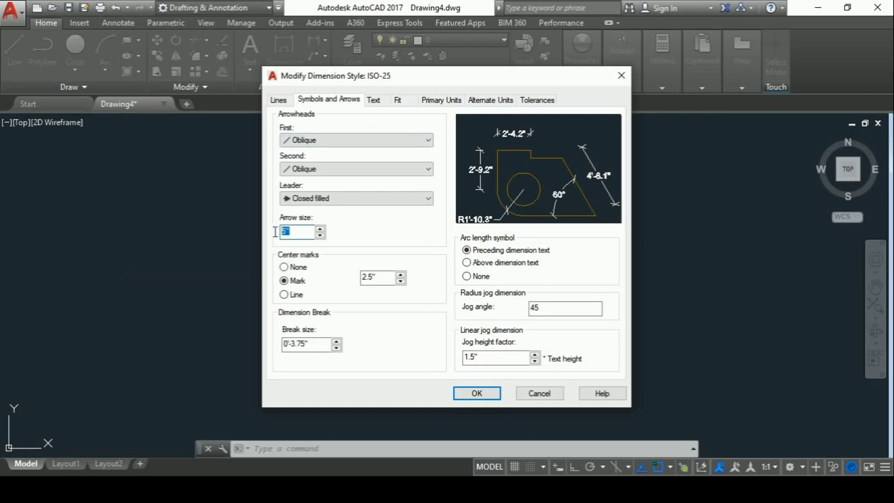
{"action": "left_click", "coordinate": [275, 231]}
{"action": "left_click", "coordinate": [373, 99]}
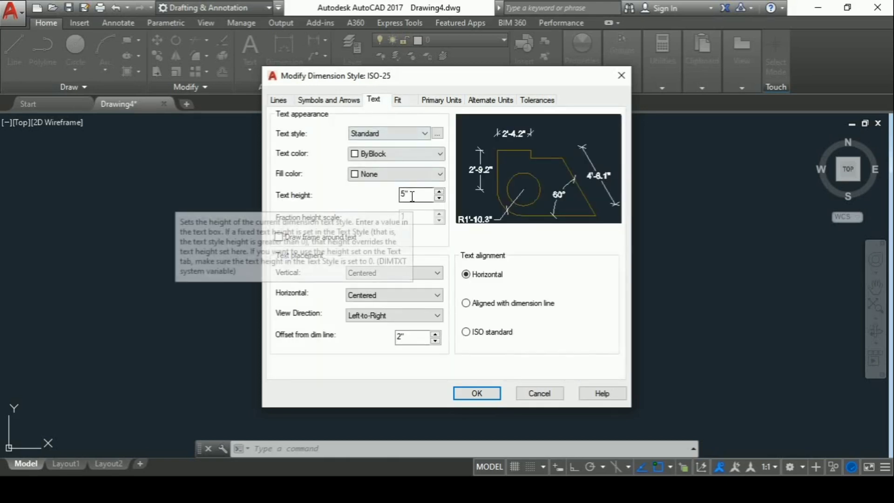
Keep 5" text height and set vertical and horizontal text placement to Centered.
{"action": "left_click_drag", "start_coordinate": [411, 196], "coordinate": [399, 195]}
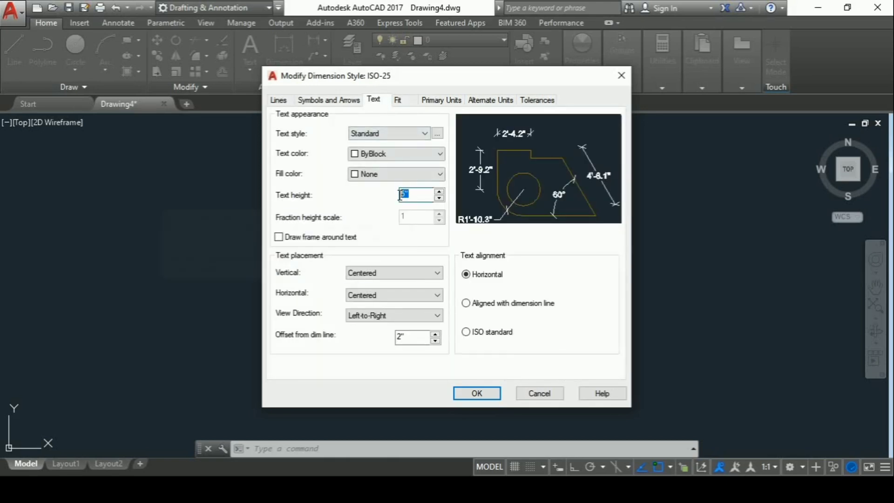
{"action": "key", "text": "Home"}
{"action": "left_click", "coordinate": [365, 276]}
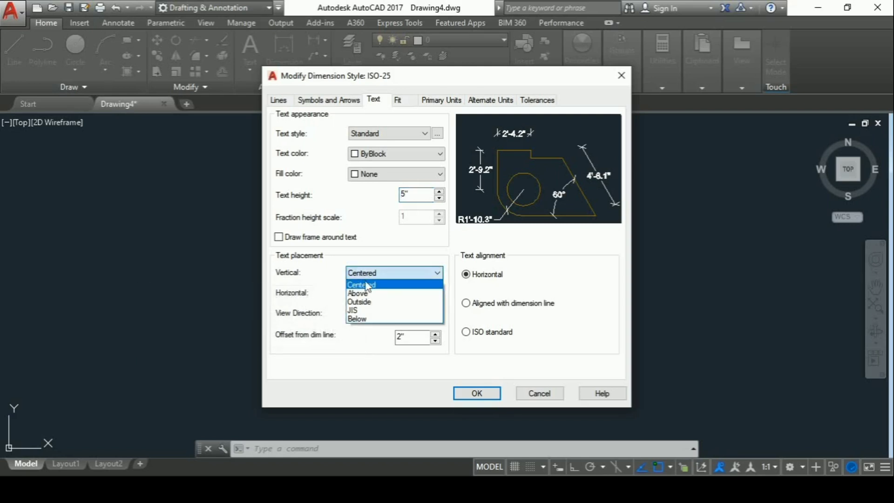
{"action": "left_click", "coordinate": [371, 285]}
{"action": "left_click", "coordinate": [377, 296]}
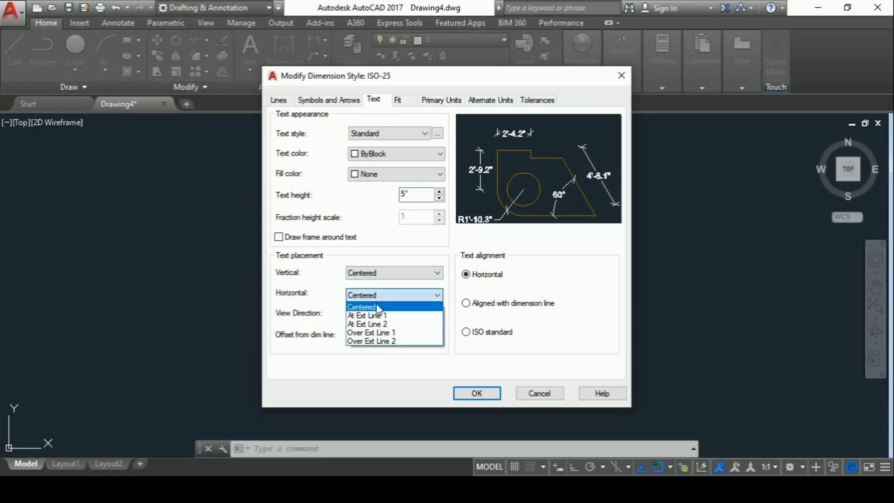
{"action": "left_click", "coordinate": [380, 308]}
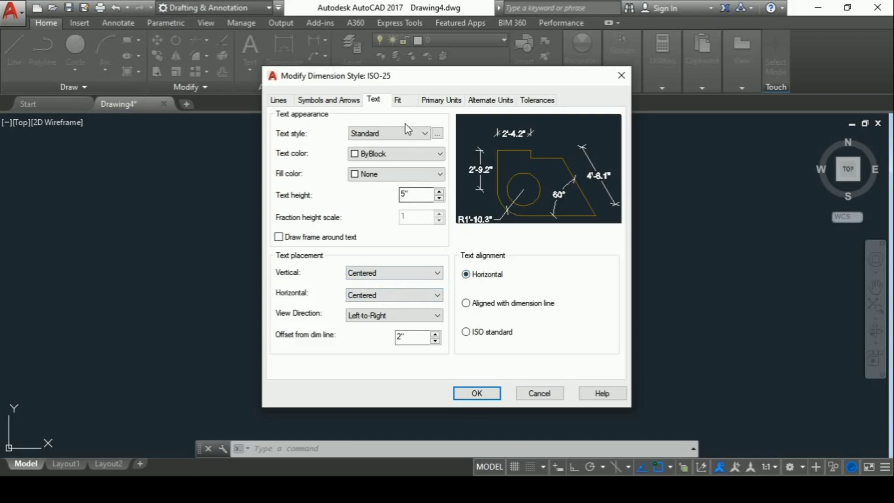
{"action": "left_click", "coordinate": [441, 100]}
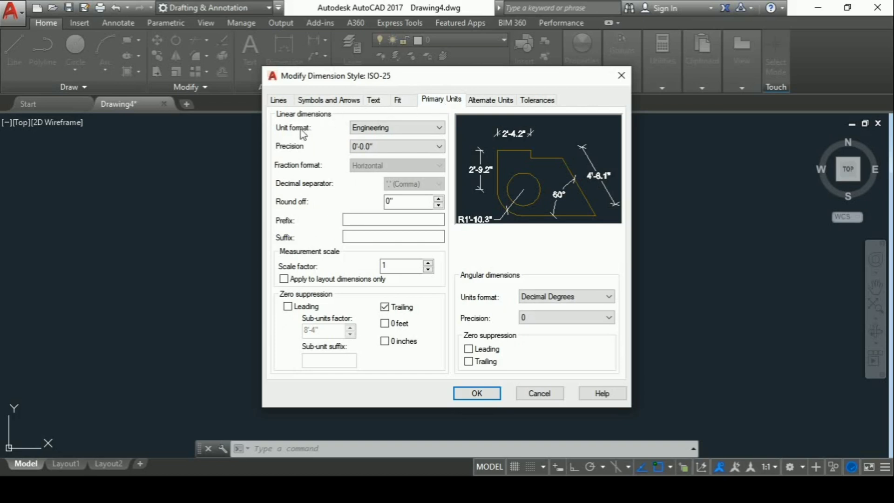
Set ISO-25 linear units to Engineering at 0'-0.0" precision, then save and close the style manager.
{"action": "left_click", "coordinate": [385, 133]}
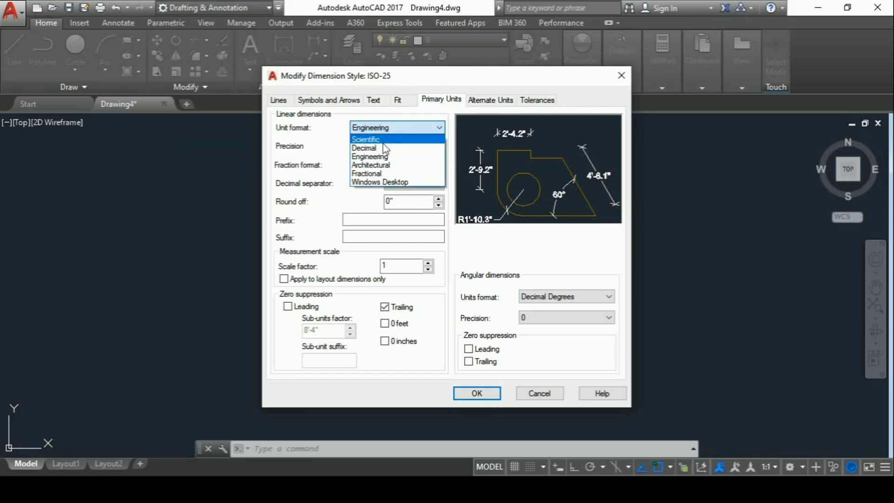
{"action": "left_click", "coordinate": [389, 155]}
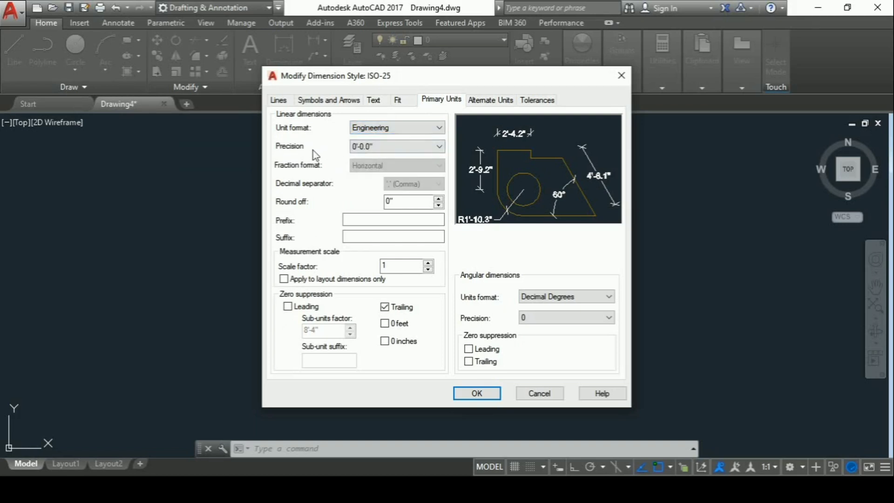
{"action": "left_click", "coordinate": [389, 146]}
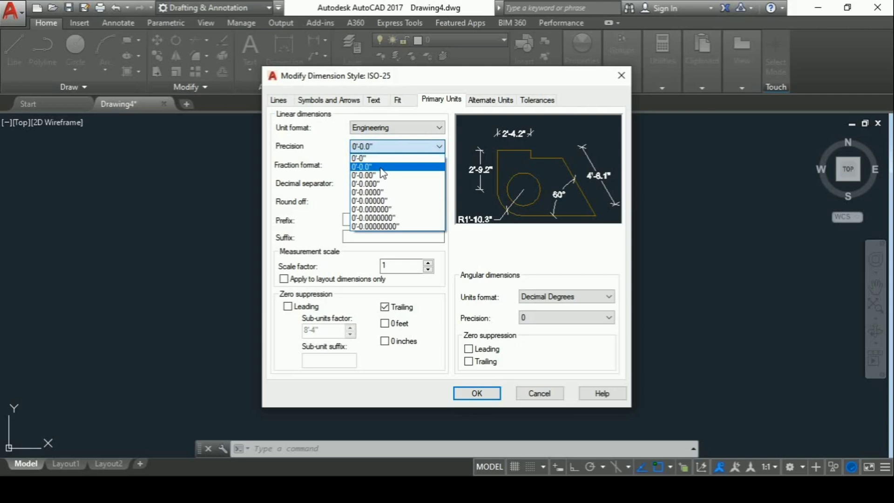
{"action": "left_click", "coordinate": [381, 167]}
{"action": "left_click", "coordinate": [477, 394]}
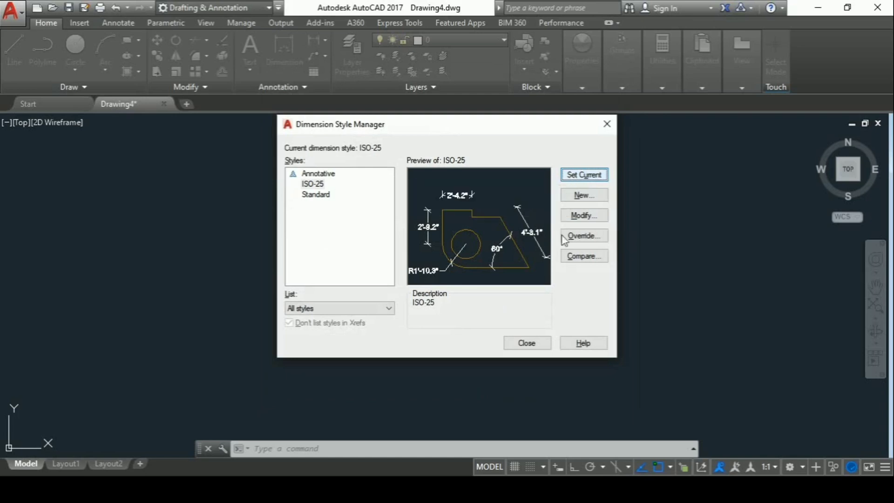
{"action": "left_click", "coordinate": [526, 343]}
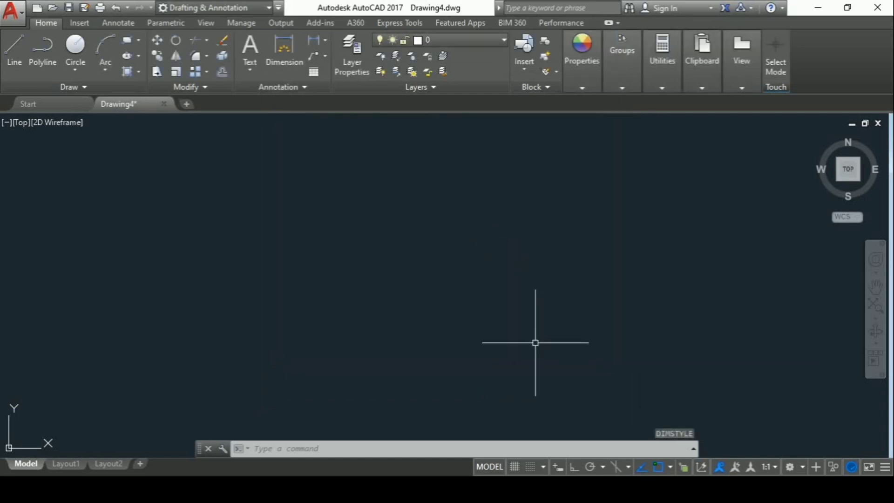